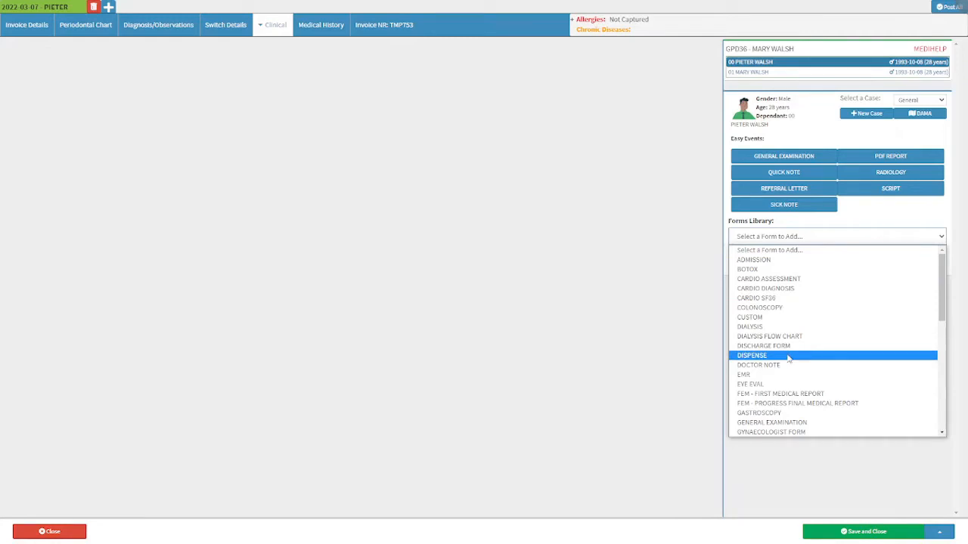
Step: Add a DISPENSE form from the forms library to the patient's clinical record and select it among the active forms
left_click(787, 356)
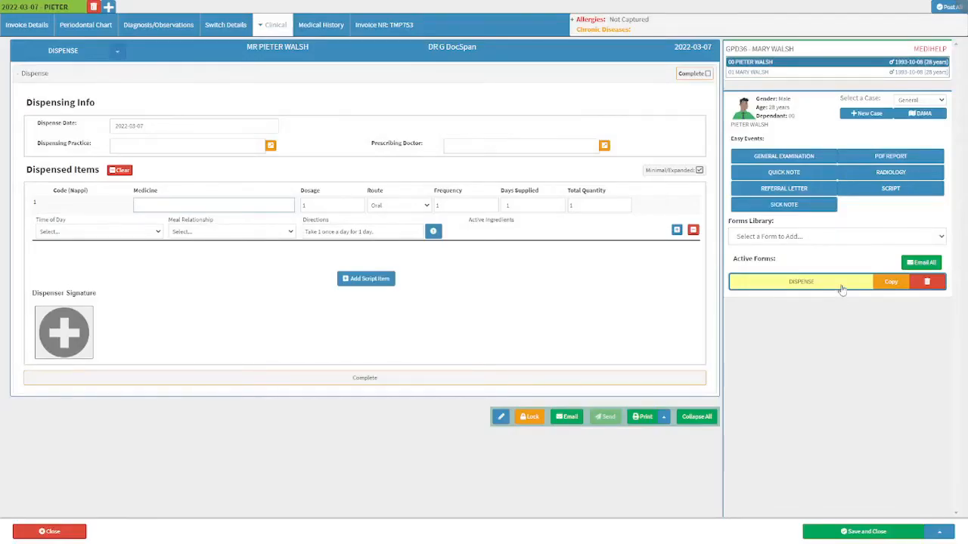
left_click(841, 289)
left_click(96, 59)
left_click(106, 112)
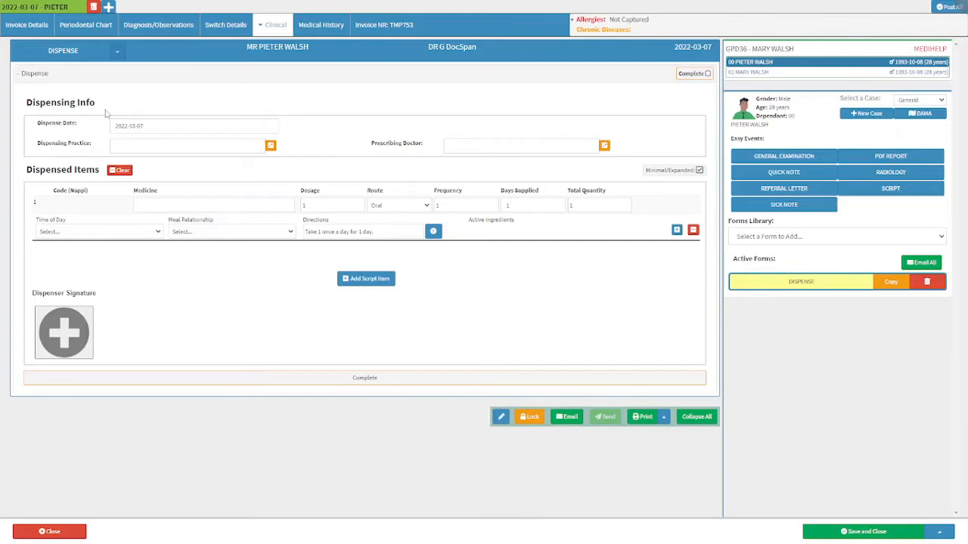
Step: Set the dispense date to 2022-03-07
left_click(86, 127)
left_click(195, 127)
left_click(195, 126)
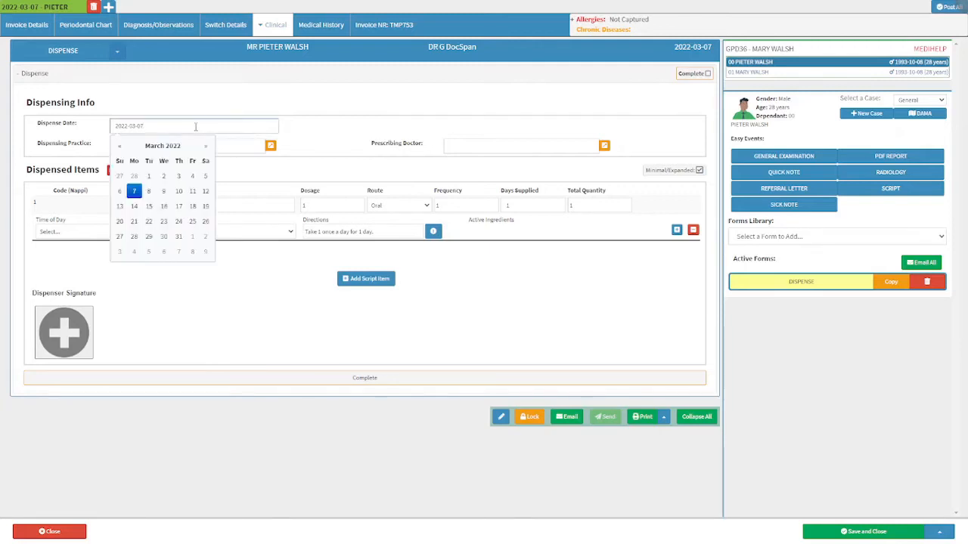
left_click(135, 192)
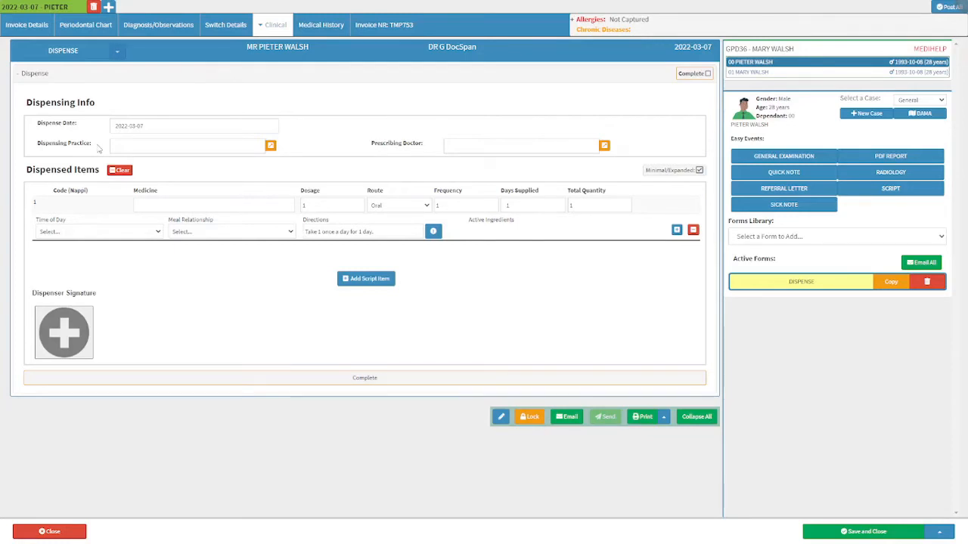
Step: Enter "Dispensing Practice" as the dispensing practice
left_click(219, 146)
type("Dispensing Practice")
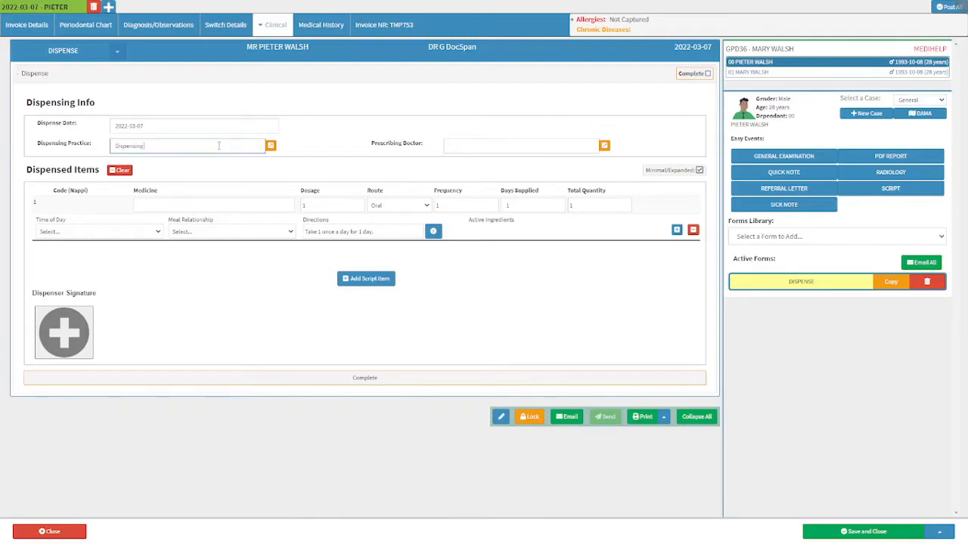
left_click(273, 148)
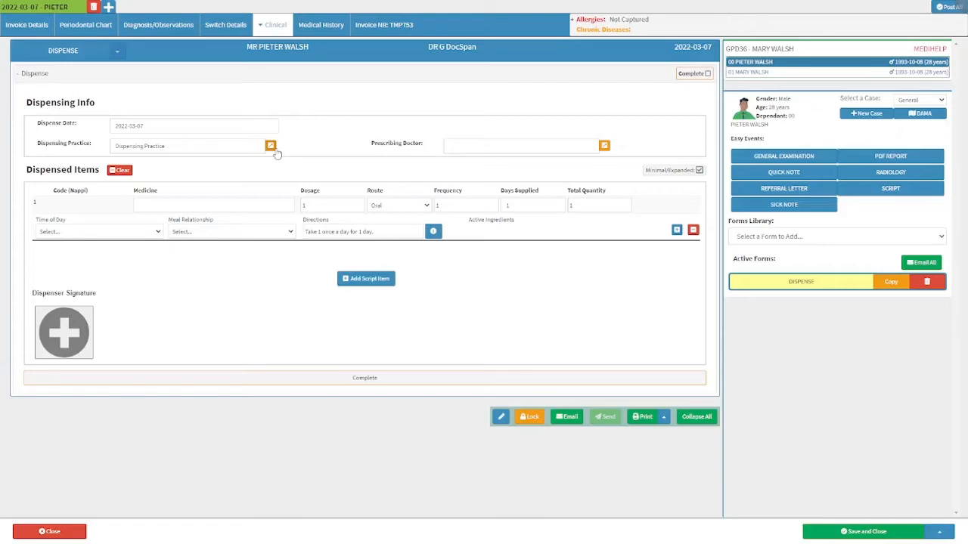
Step: Try to choose the first listed organisation in the Medibase search as the dispensing practice
left_click(275, 151)
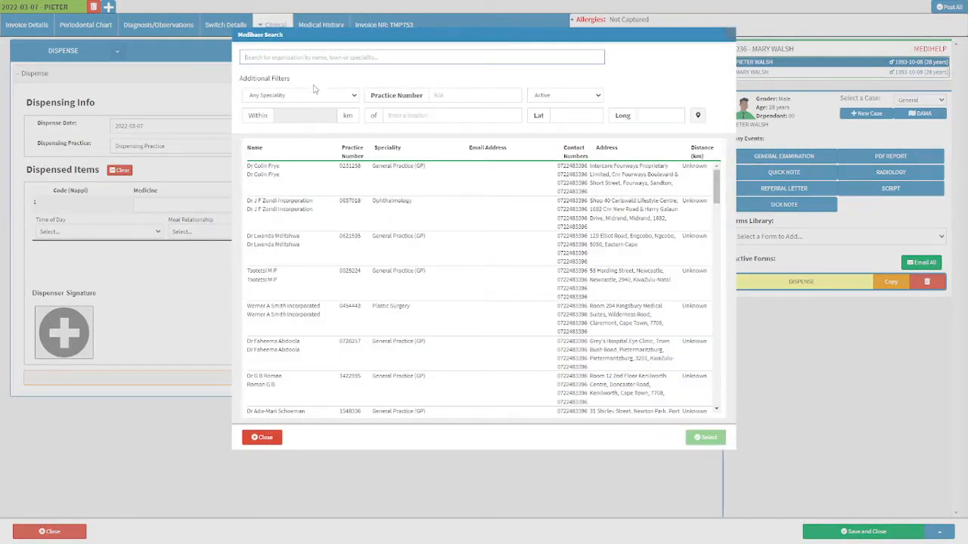
key("ctrl")
left_click(320, 32)
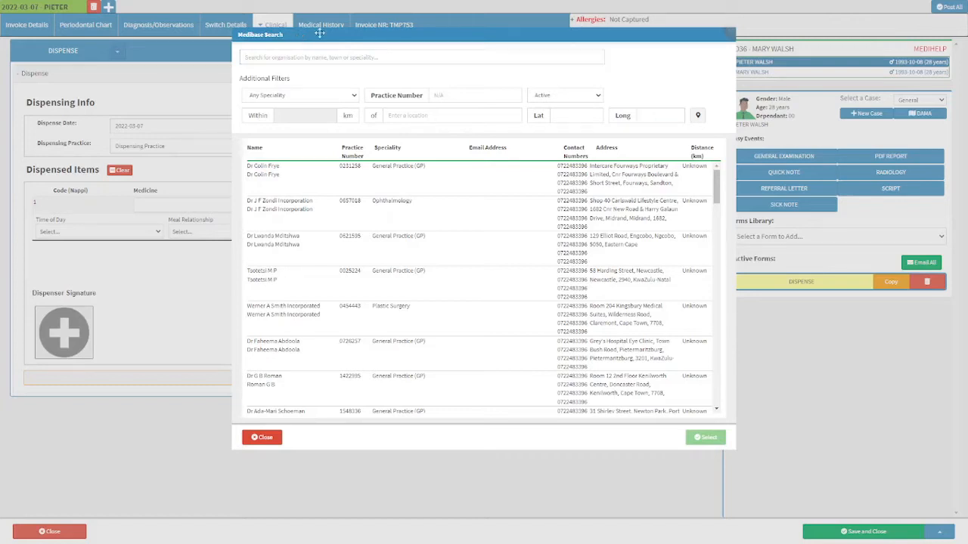
left_click(494, 184)
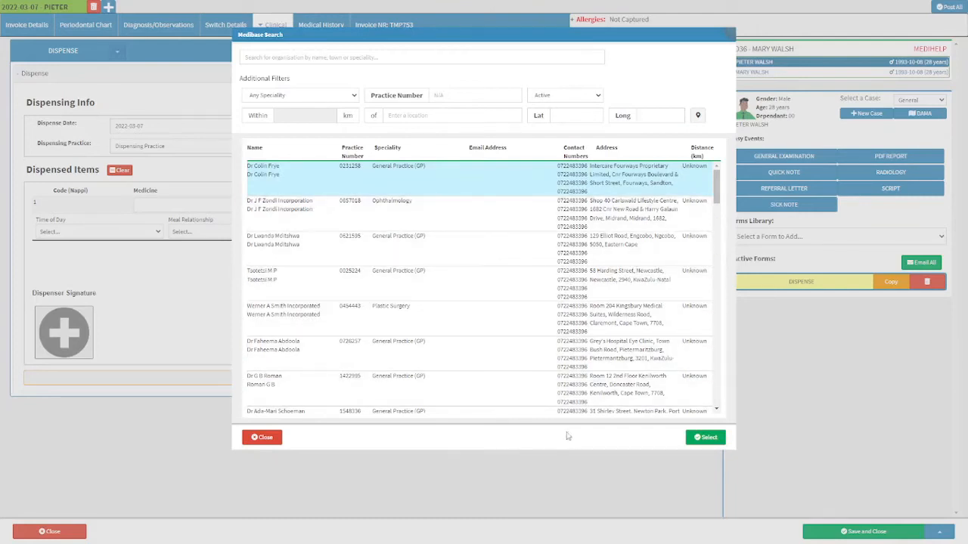
left_click(720, 440)
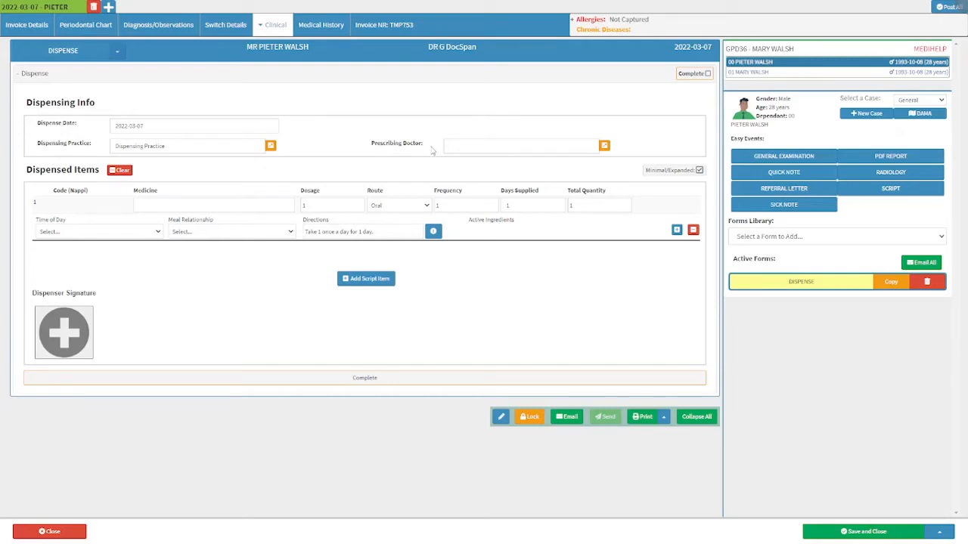
Step: Enter "Prescribing Doctor" as the prescribing doctor
left_click(578, 146)
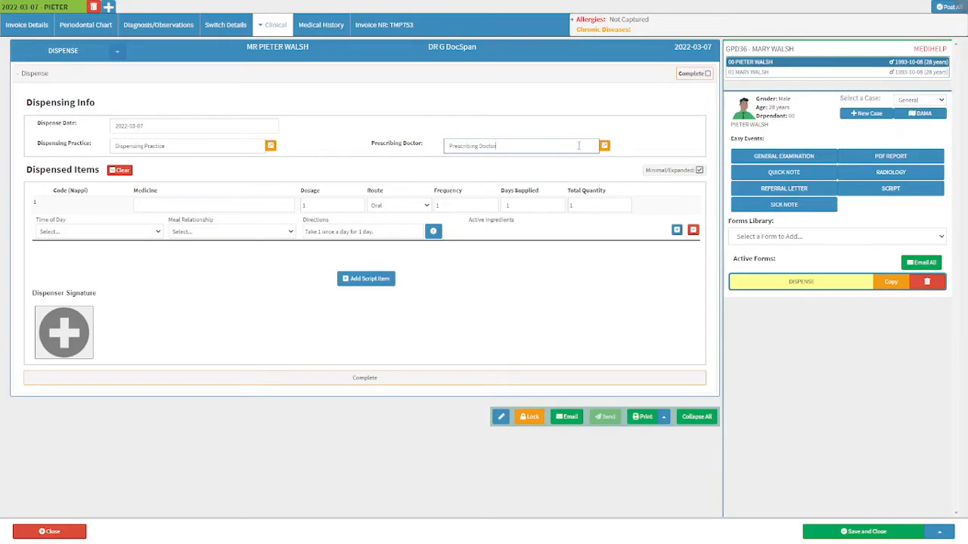
left_click(623, 151)
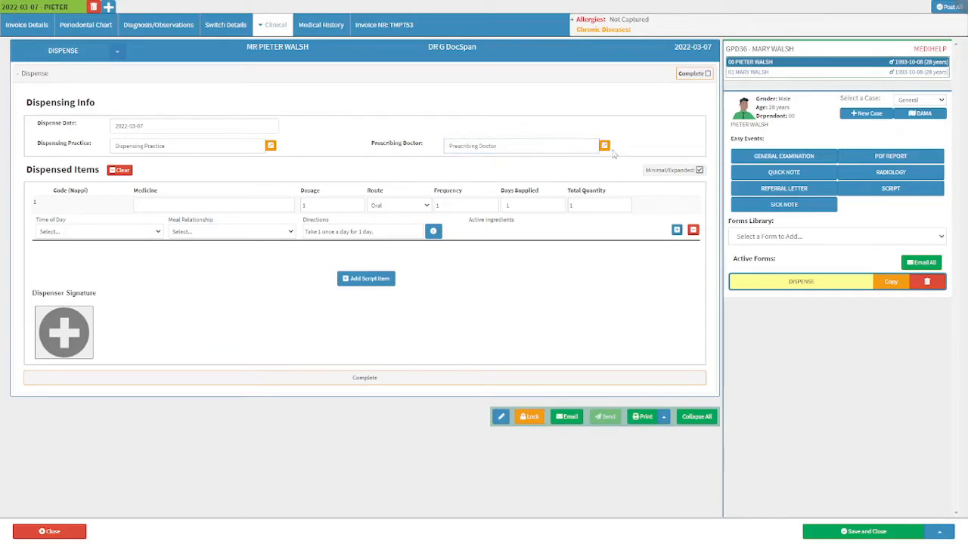
Step: Try to pick the first listed person in the Medibase search for the prescribing doctor
left_click(605, 147)
left_click(605, 146)
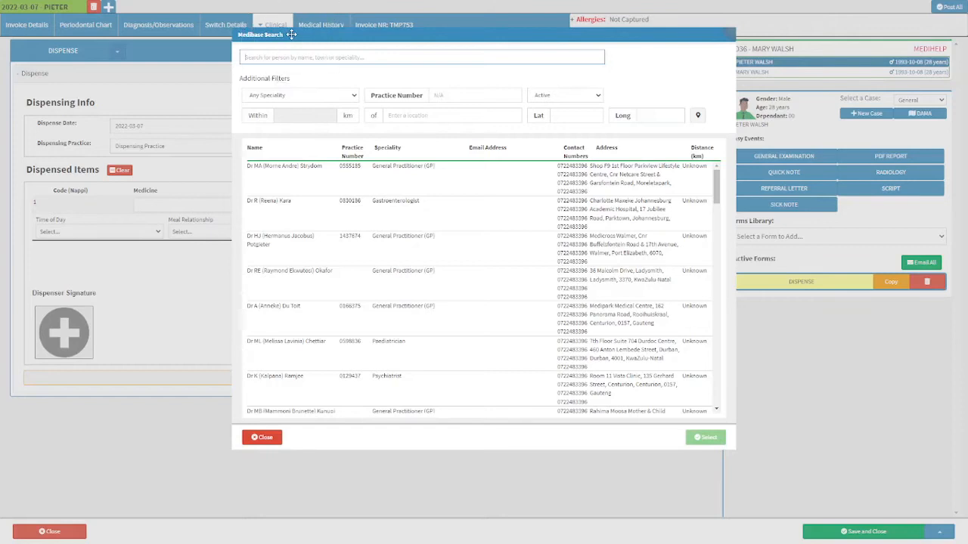
left_click(491, 187)
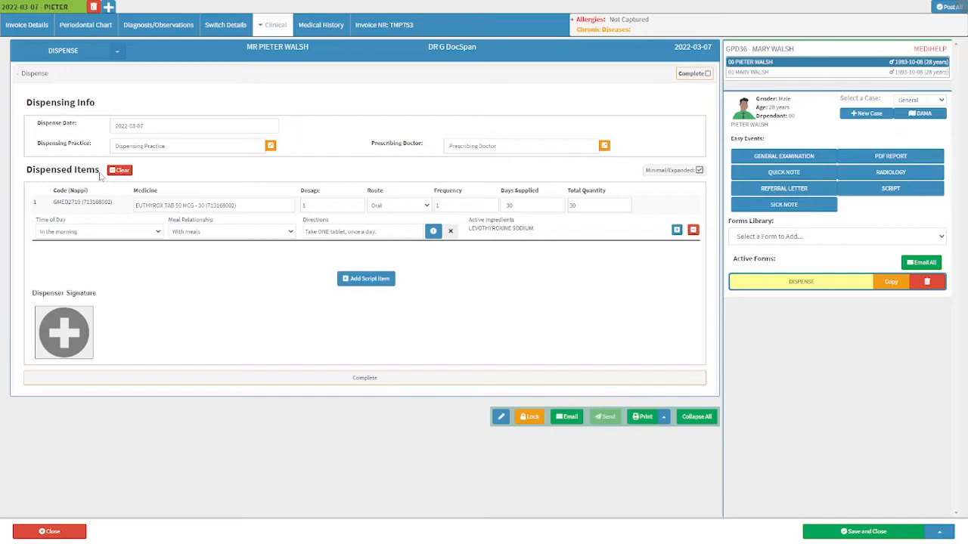
Step: Clear all entries from the dispensed items list
left_click(132, 175)
left_click(128, 172)
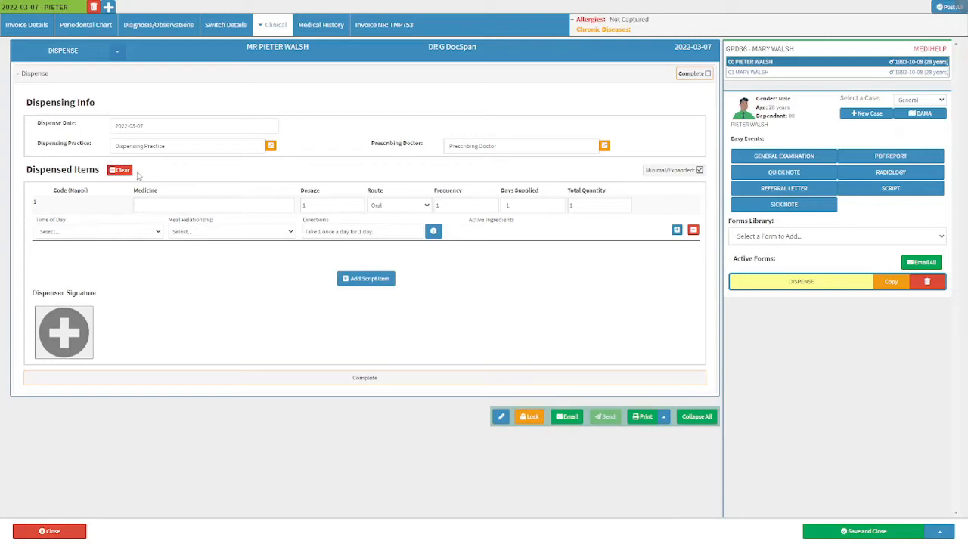
Step: Compare the dispensed items list in the minimal and expanded layouts, ending with the expanded one
left_click(699, 171)
left_click(700, 171)
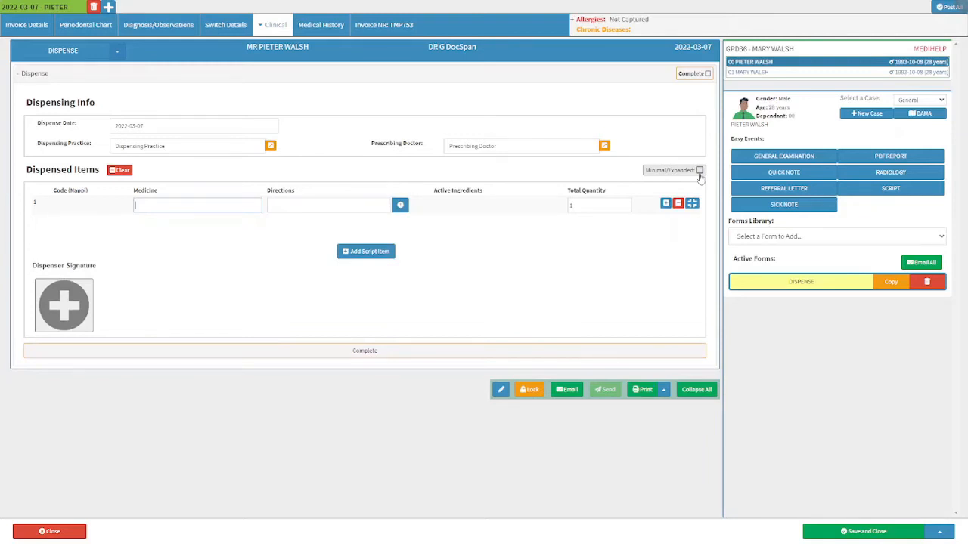
left_click(699, 171)
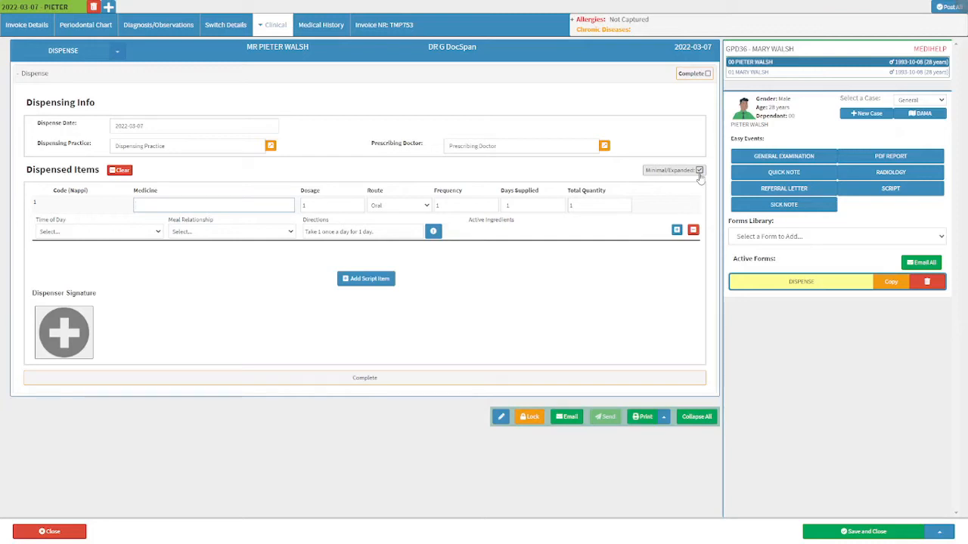
left_click(671, 193)
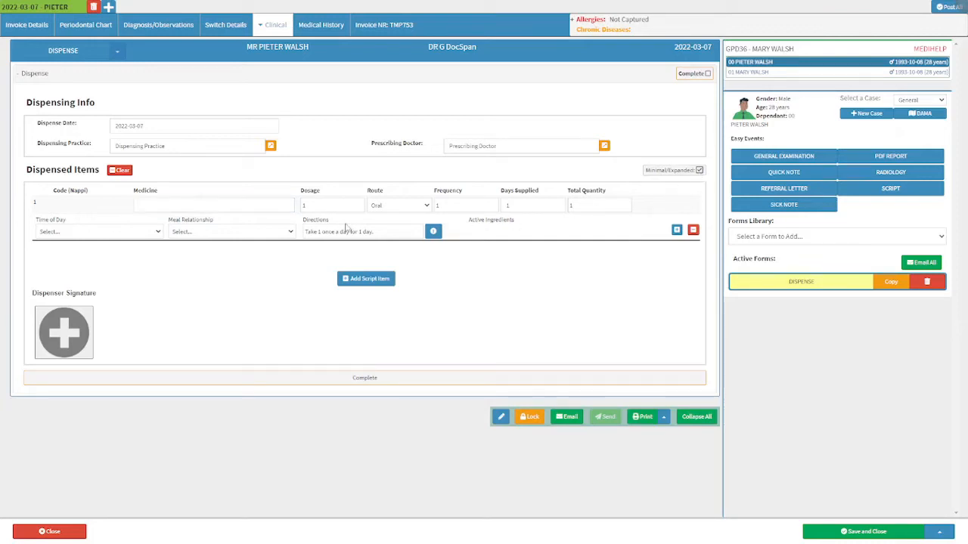
Step: Look up NAPPI code 713168002 and add EUTHYROX TAB 50 MCG - 30 as the first dispensed medicine
left_click(96, 195)
left_click(170, 195)
left_click(232, 206)
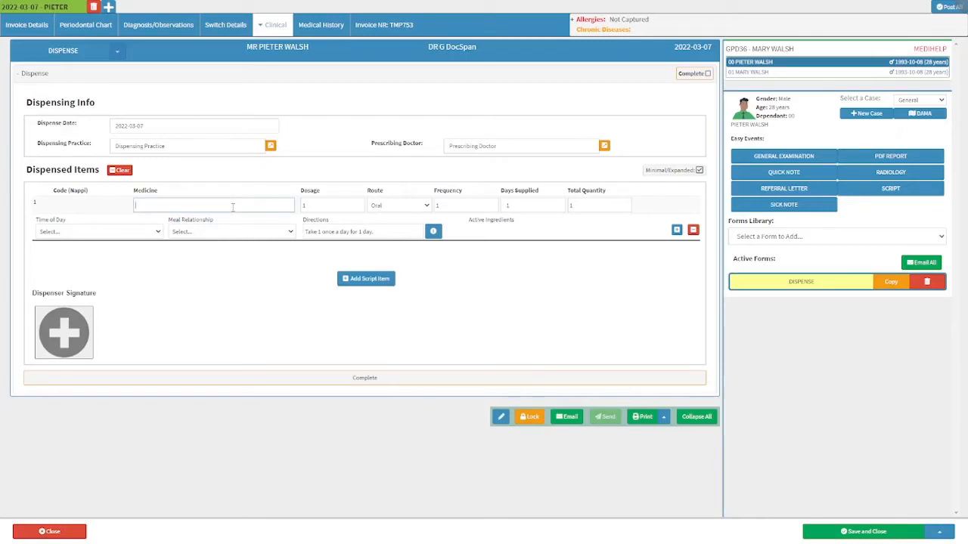
type("713168002")
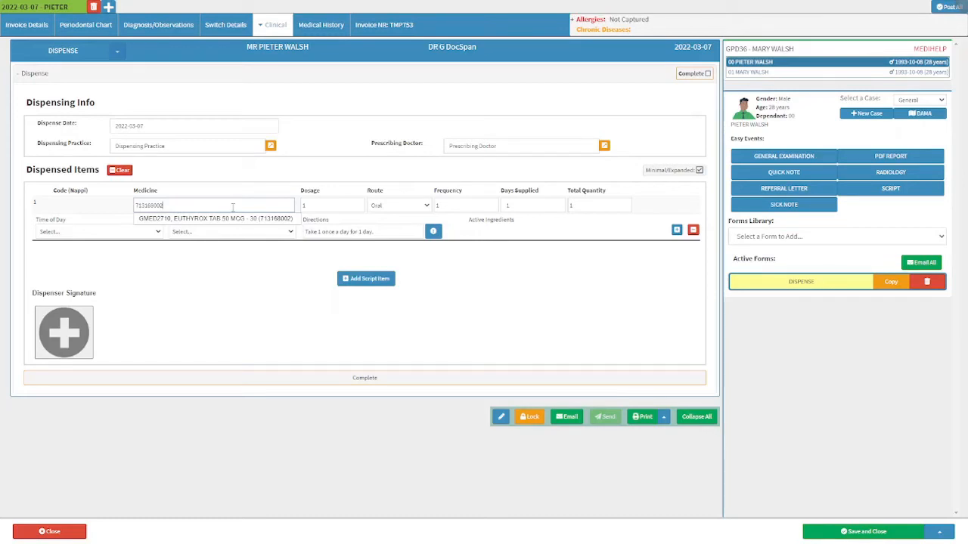
left_click(294, 219)
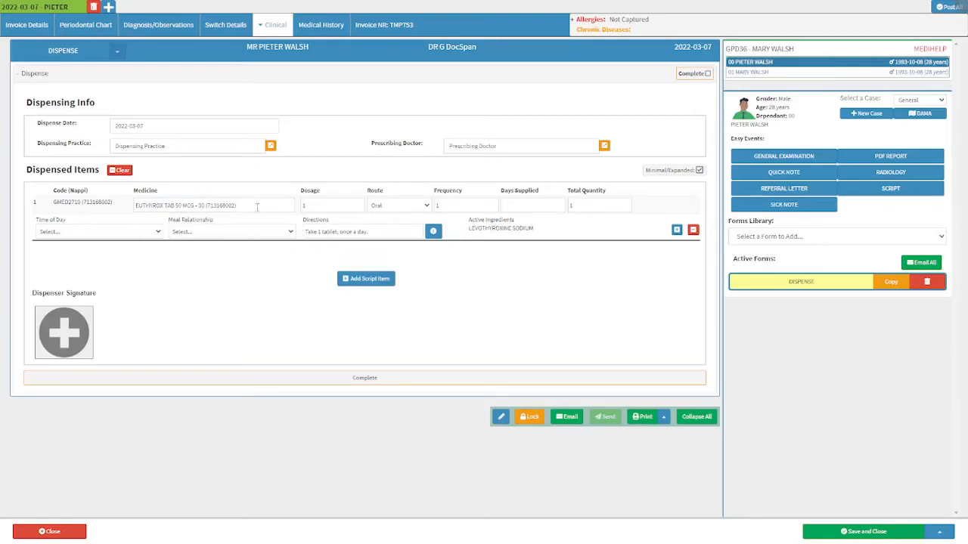
Step: Set the Euthyrox item's dosage to 1 and its route to Oral
left_click(118, 204)
left_click(538, 228)
left_click(327, 193)
left_click(337, 203)
left_click(359, 204)
left_click(359, 208)
left_click(398, 195)
left_click(420, 208)
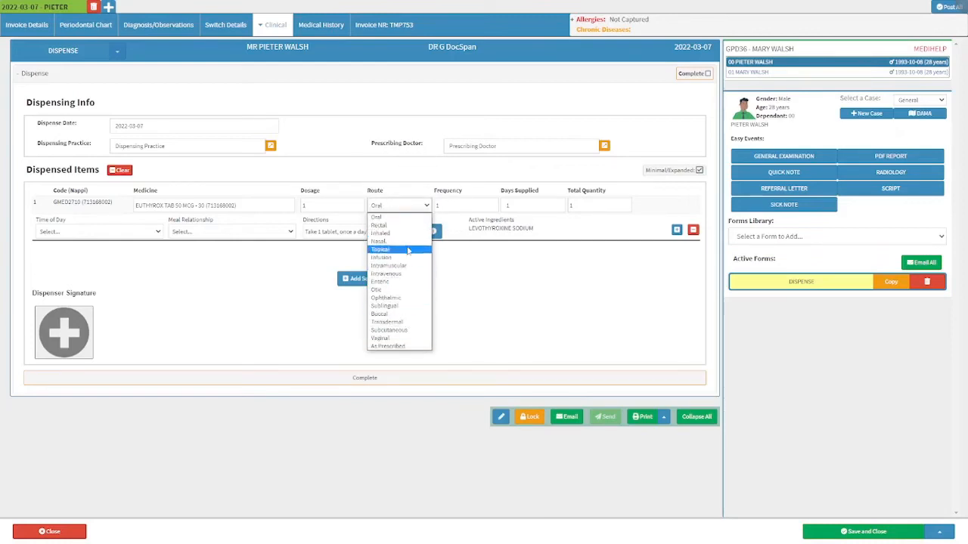
left_click(408, 219)
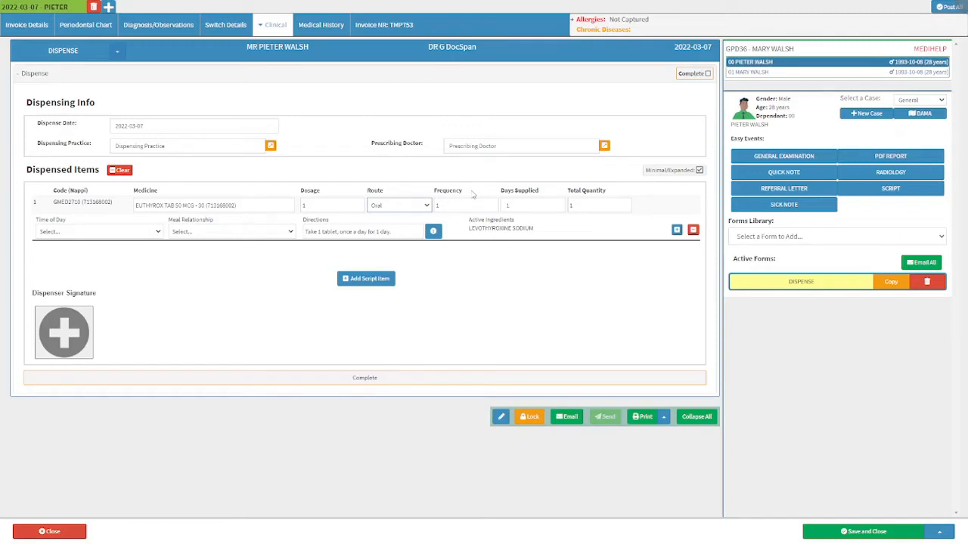
Step: Set the Euthyrox item's frequency to 2 and its days supplied to 14
left_click(481, 206)
left_click(492, 203)
left_click(492, 203)
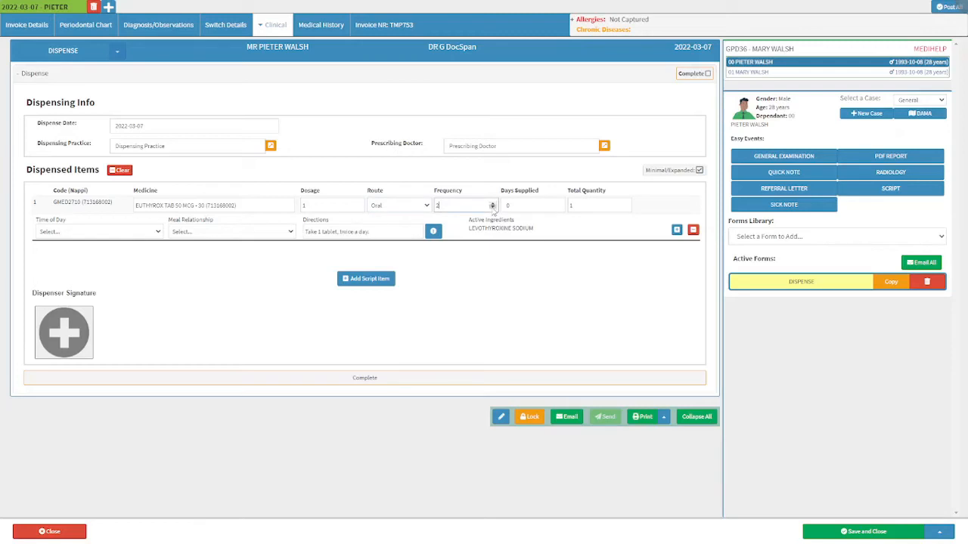
left_click(492, 208)
left_click(547, 195)
left_click(536, 205)
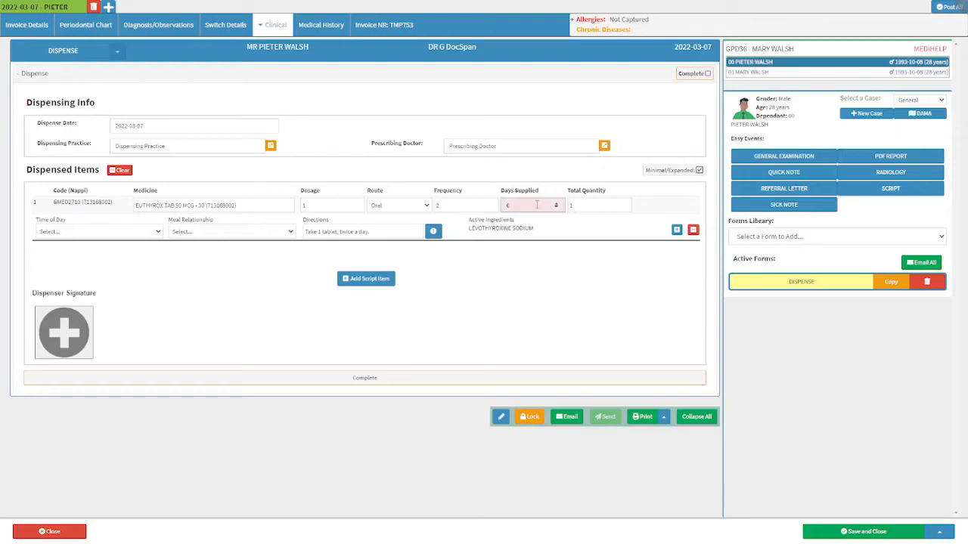
type("14")
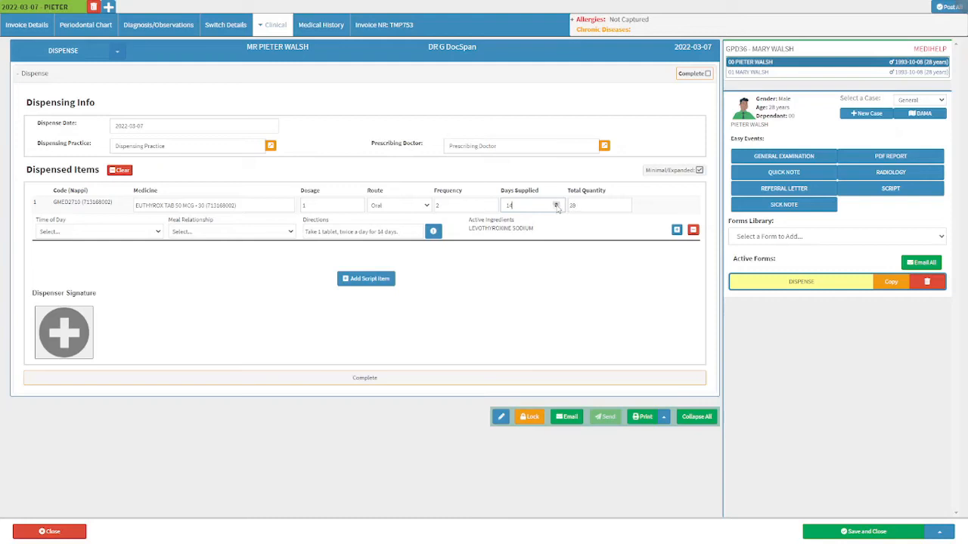
Step: Set the Euthyrox item's total quantity to 30
left_click(616, 196)
left_click(610, 205)
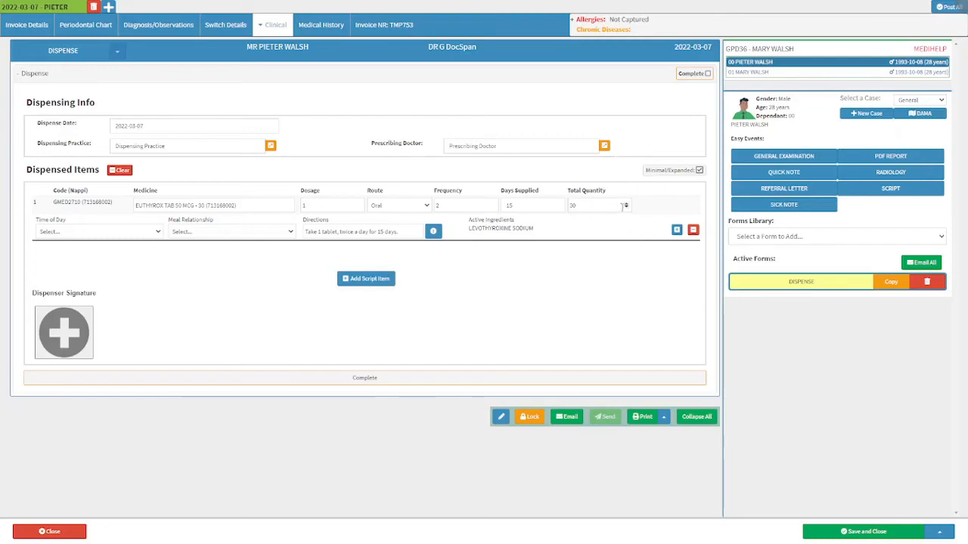
left_click(626, 207)
left_click(626, 208)
Step: Set the medicine's time of day to 8-hourly and its meal relationship to After Meals
left_click(72, 221)
left_click(128, 231)
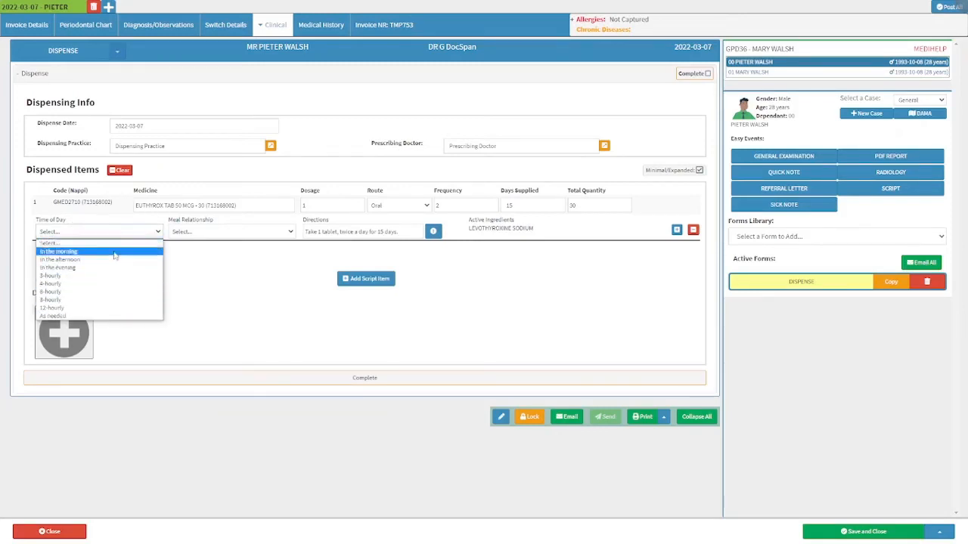
left_click(102, 300)
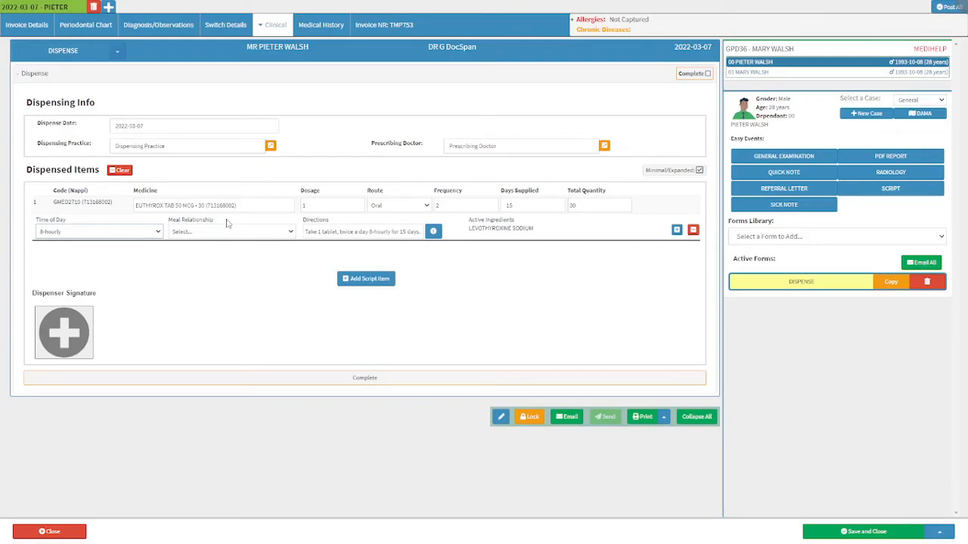
left_click(269, 234)
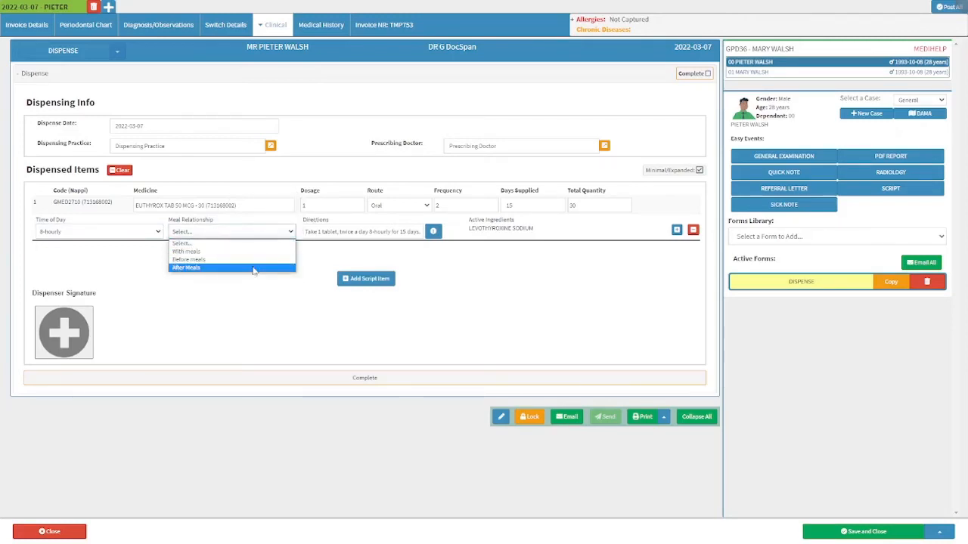
left_click(253, 268)
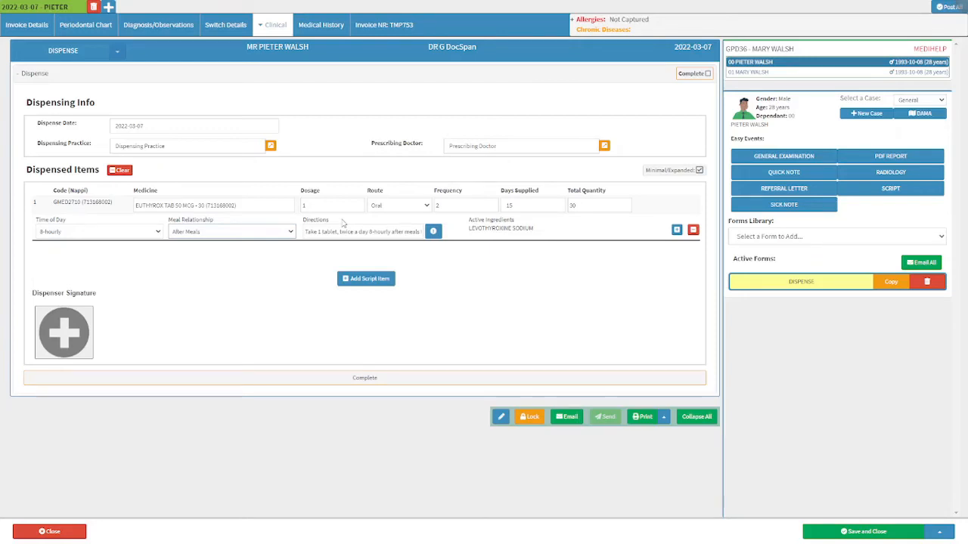
Step: Replace the medicine's directions with "TAKE ONE TWICE DAILY"
left_click(381, 237)
triple_click(369, 231)
key("BackSpace")
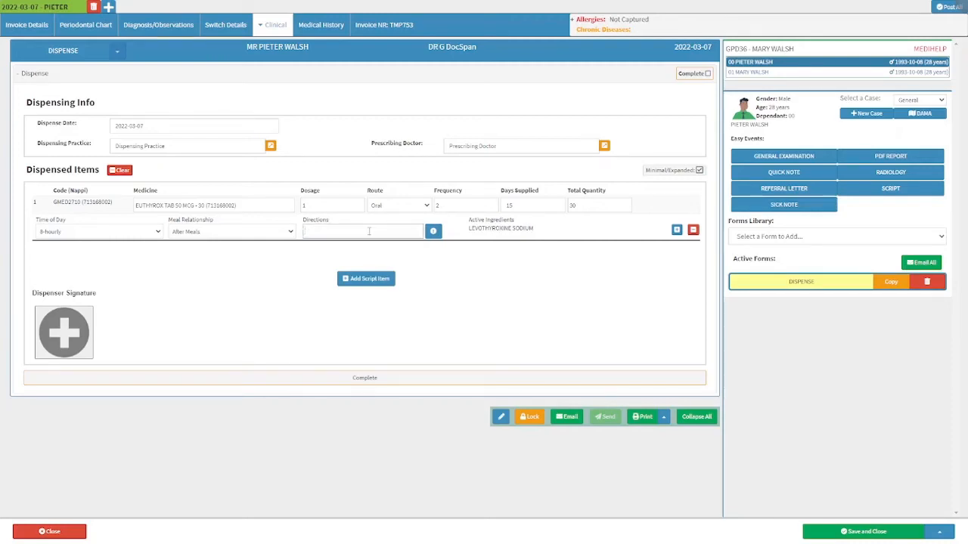
type("18")
left_click(368, 232)
left_click(385, 249)
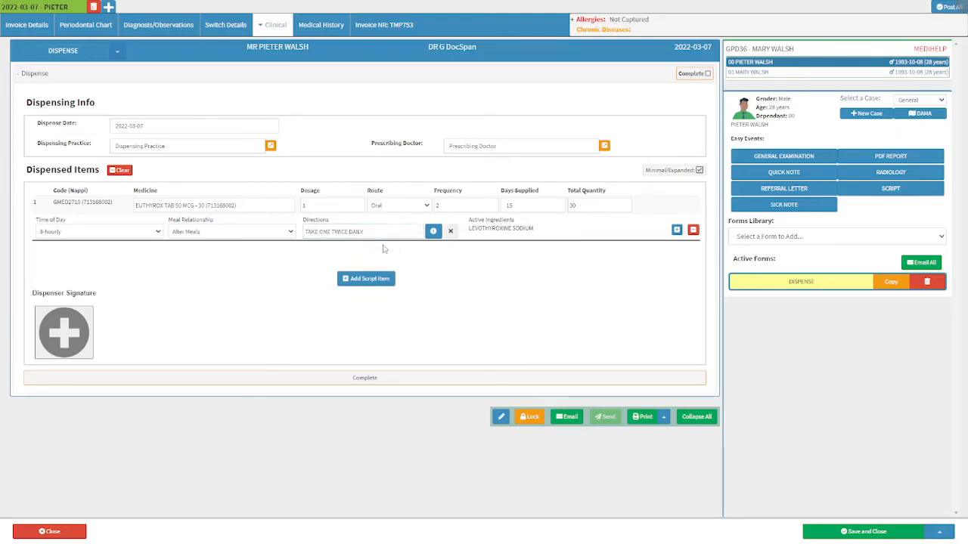
Step: Regenerate the directions from the item's dosage details and remove the override to restore the automatic wording
left_click(433, 236)
left_click(433, 238)
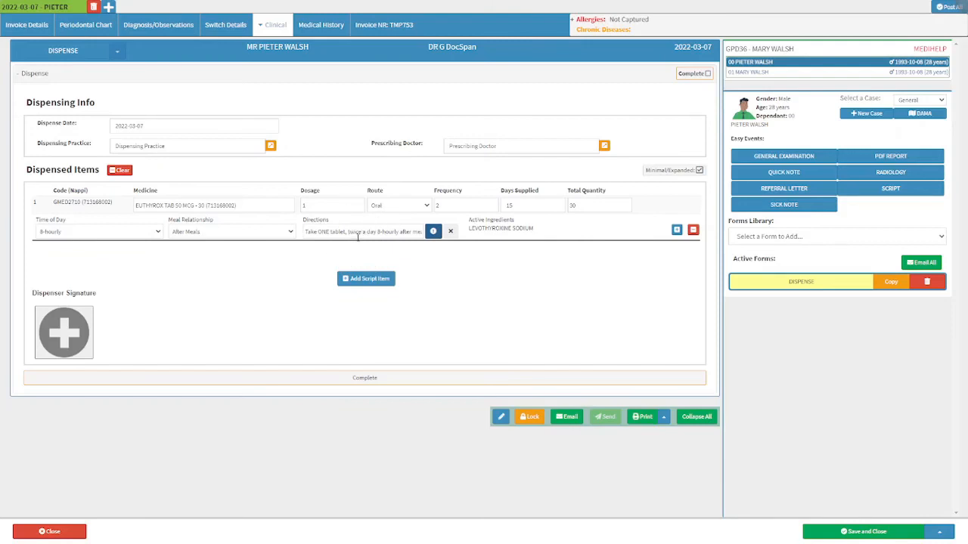
left_click(449, 231)
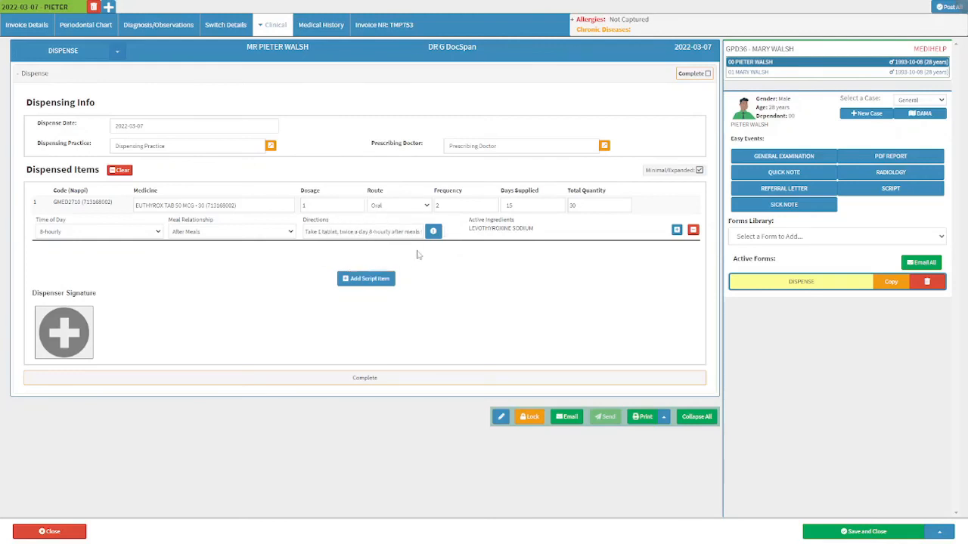
Step: Add a blank second script item below the Euthyrox item and remove it, twice
left_click(520, 220)
left_click(676, 233)
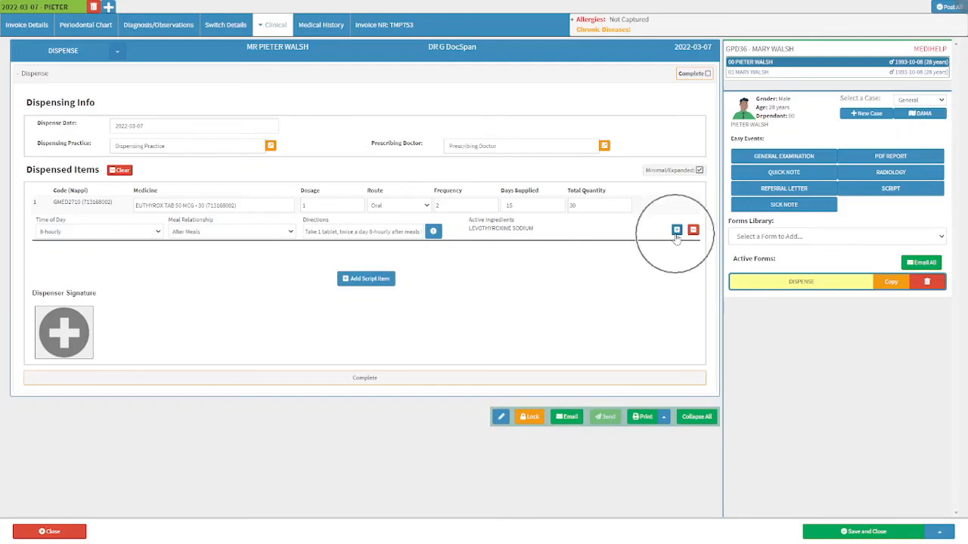
left_click(676, 234)
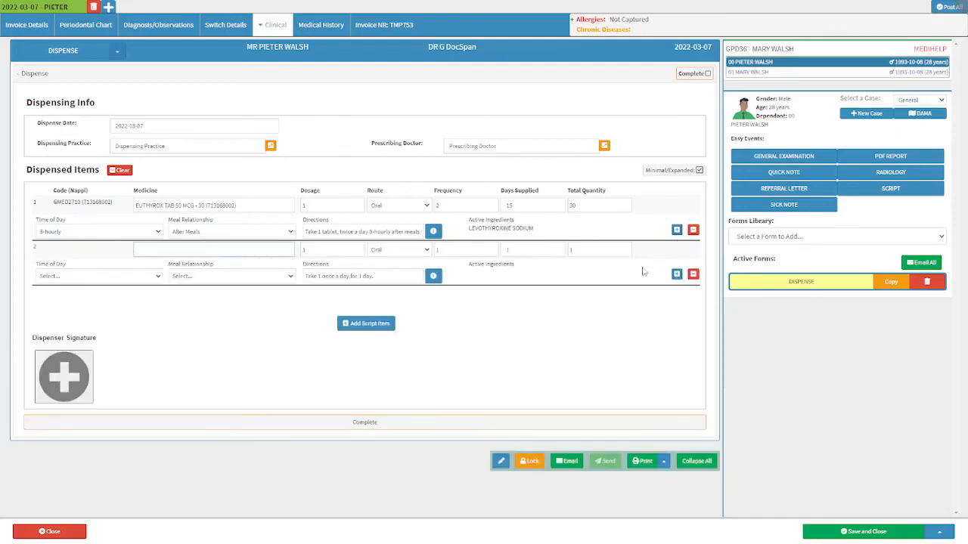
left_click(693, 276)
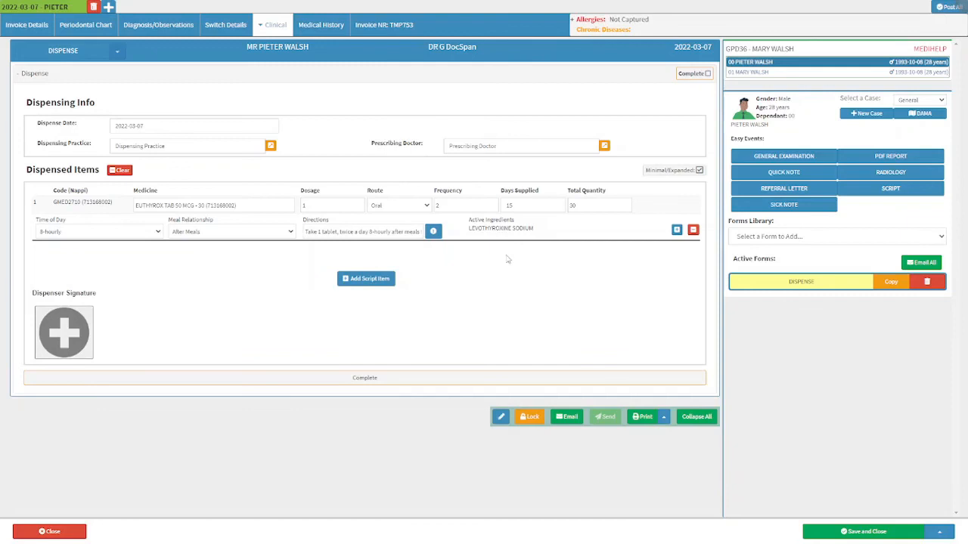
left_click(369, 286)
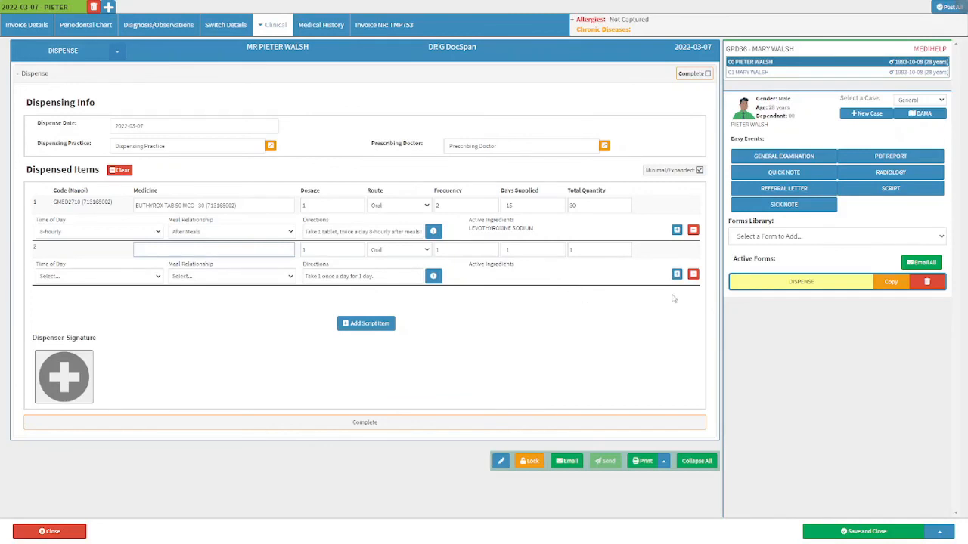
left_click(693, 274)
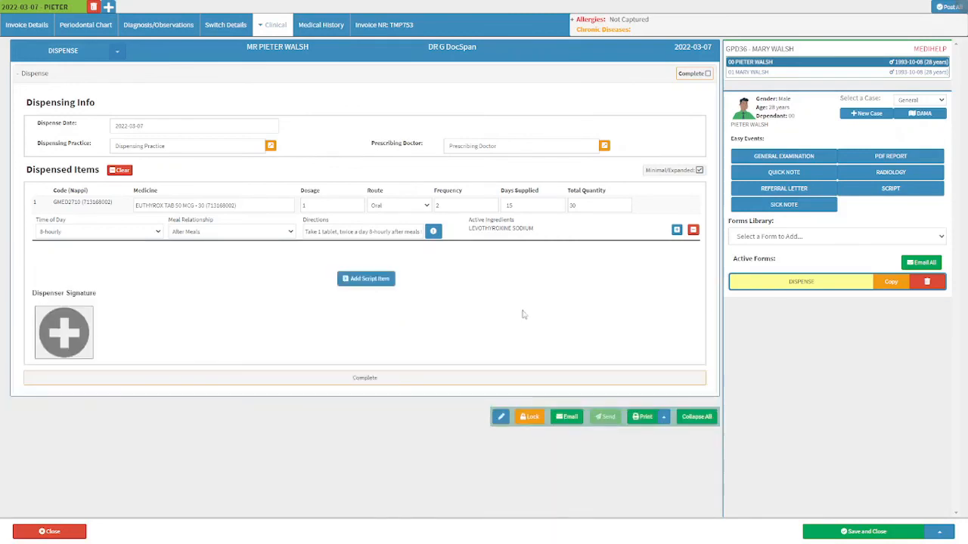
Step: Draw a freehand dispenser signature above the signature line and save it to the form
left_click(64, 332)
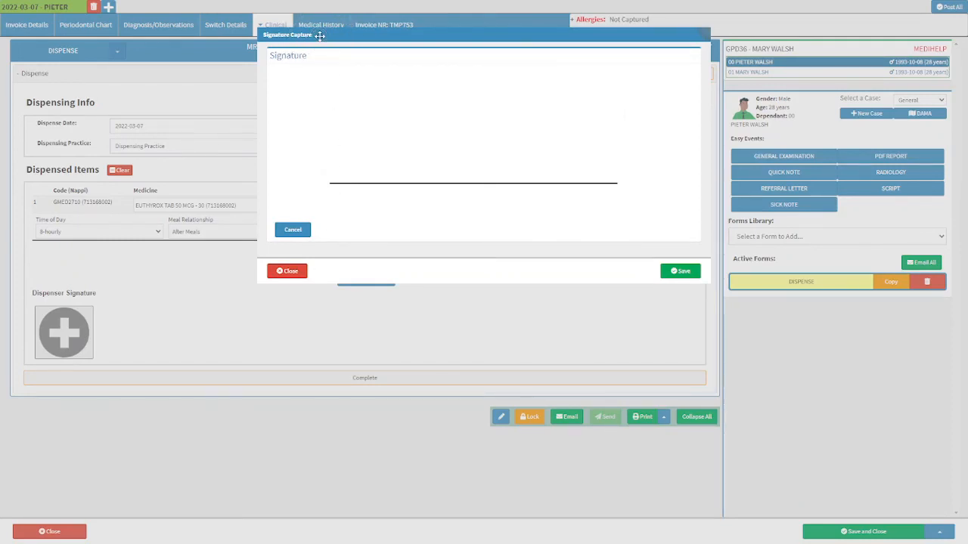
left_click_drag(399, 114, 514, 122)
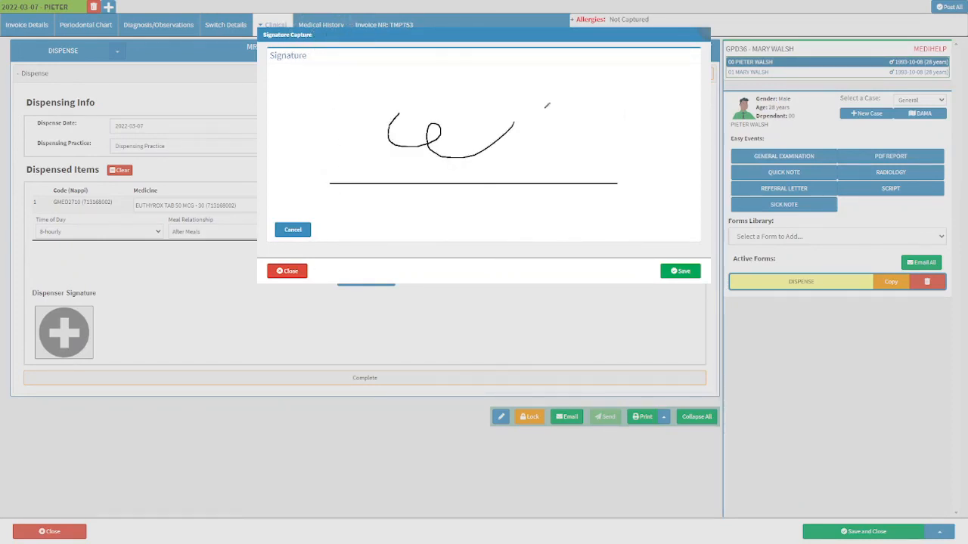
left_click(694, 273)
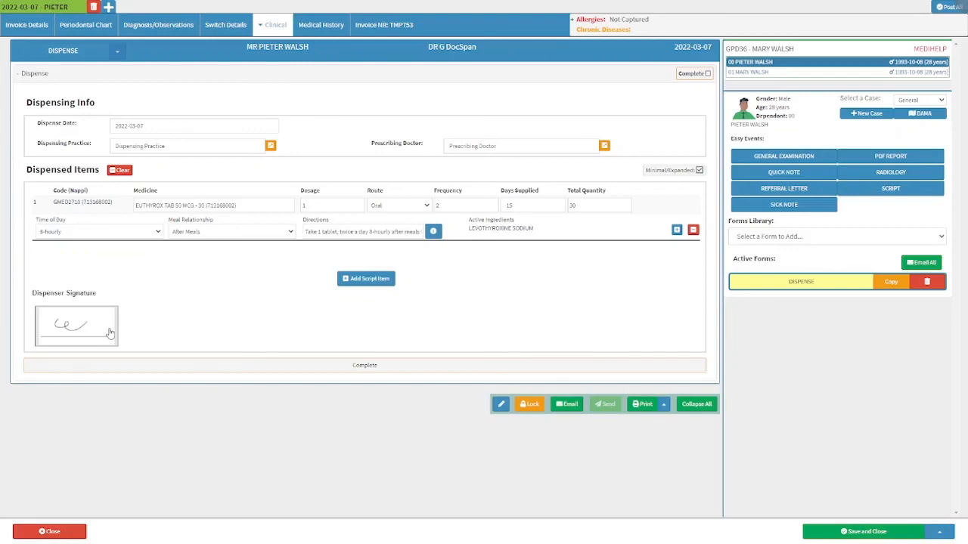
Step: Mark the Dispense form as completed
left_click(393, 368)
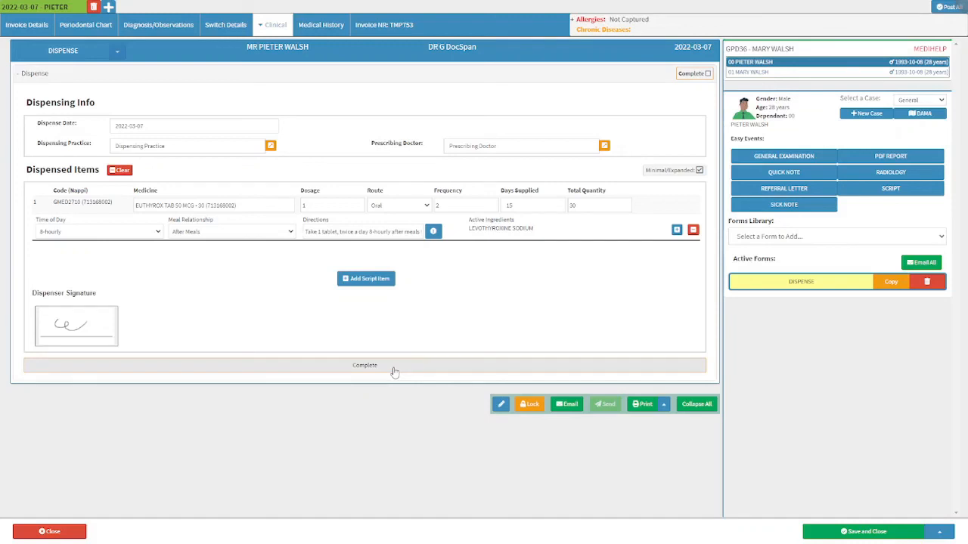
left_click(393, 370)
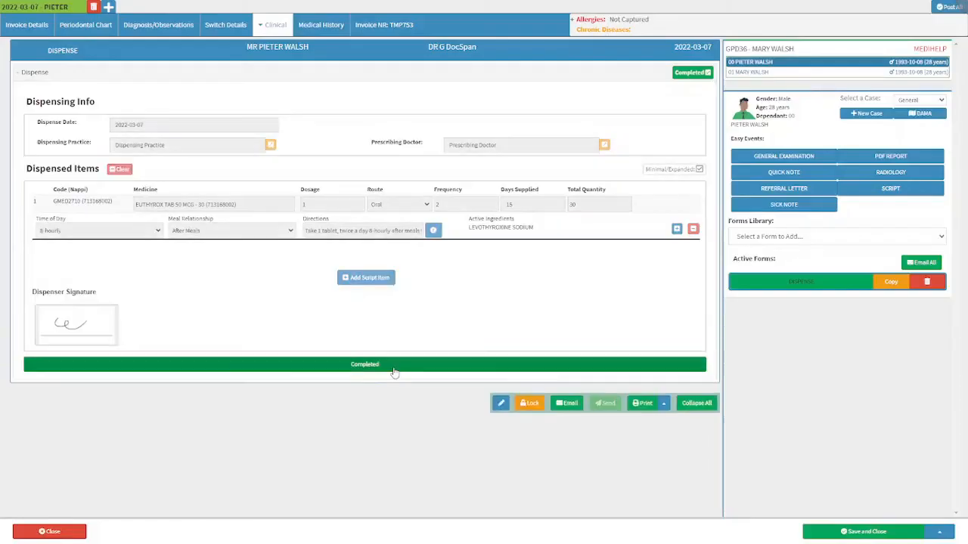
left_click(403, 368)
Step: Save the completed Dispense form with the patient's invoice and close it
left_click(78, 537)
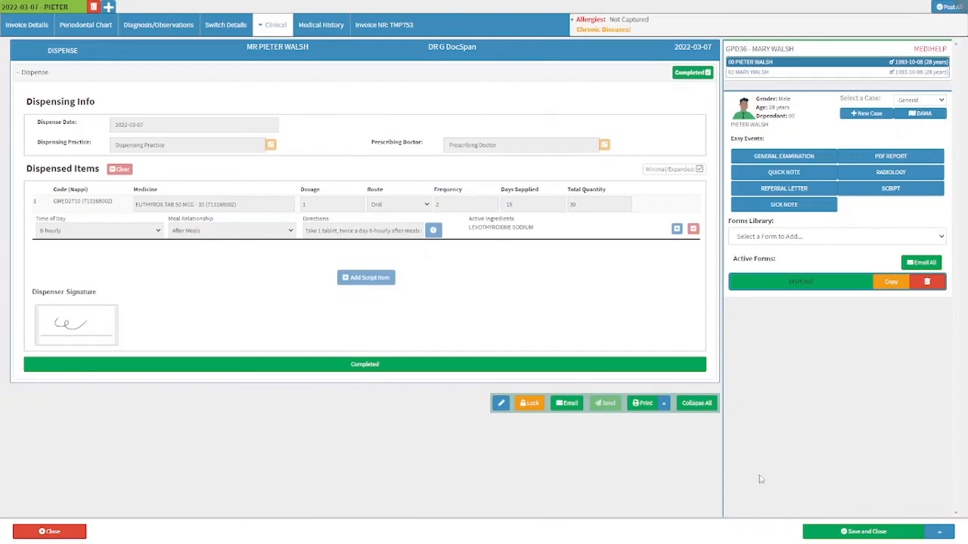
left_click(943, 533)
left_click(916, 496)
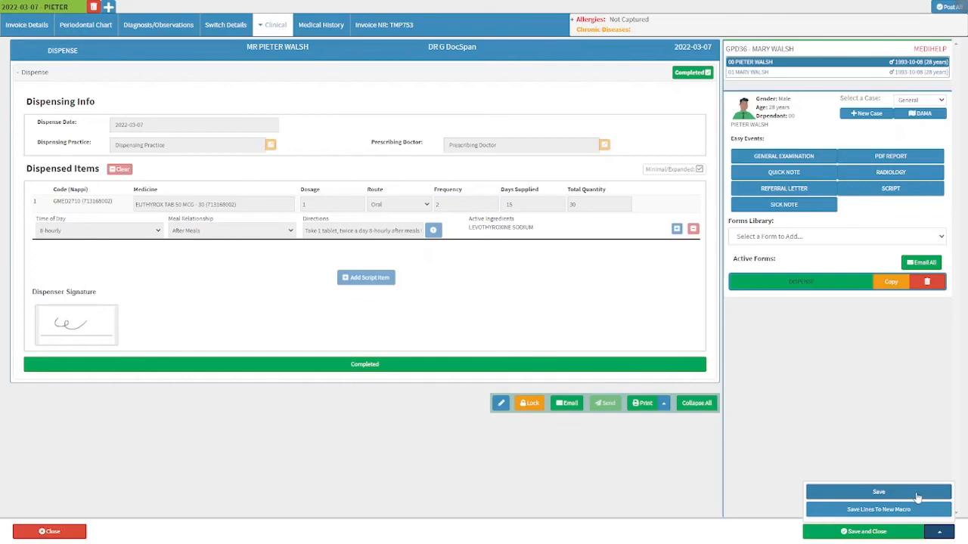
left_click(940, 532)
left_click(910, 536)
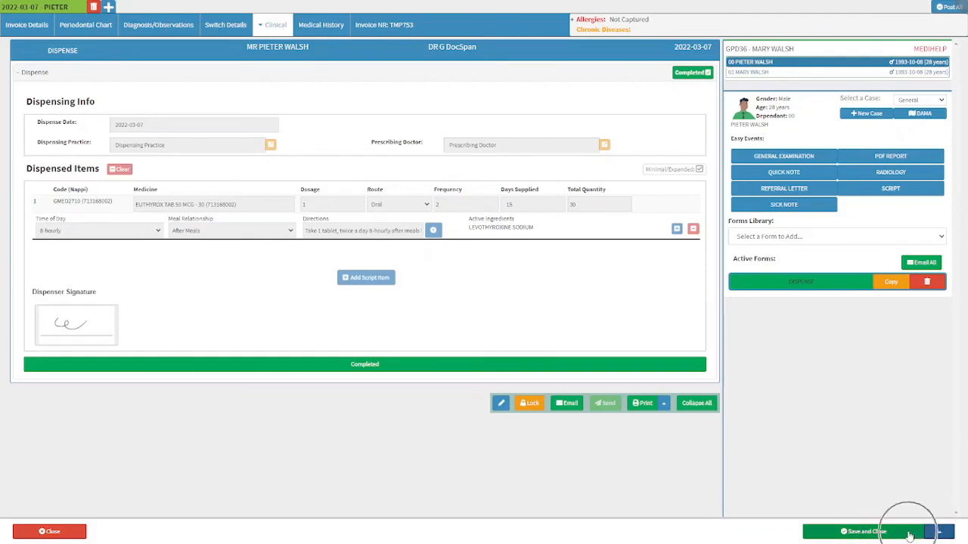